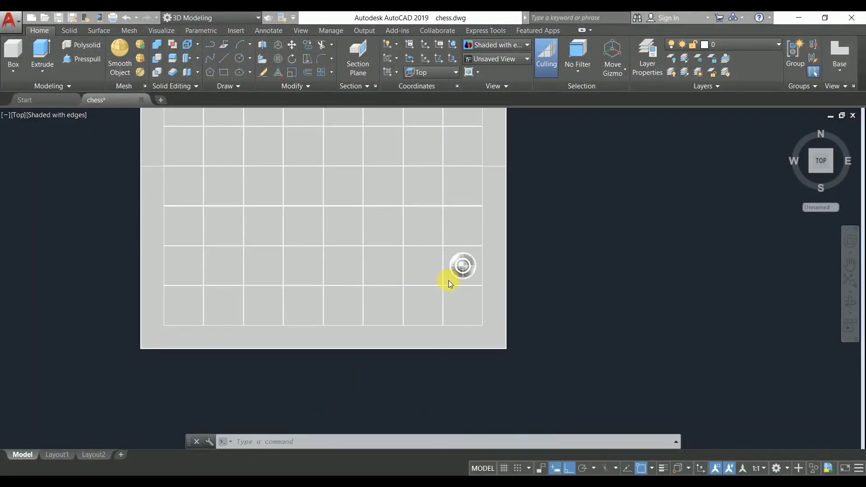
- Start copying the pawn, using its centre as the base point
left_click(538, 291)
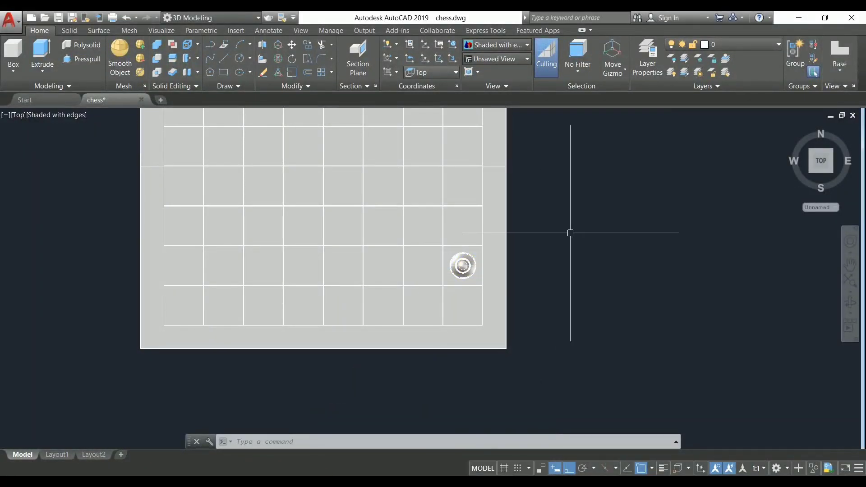
type("co")
key("Return")
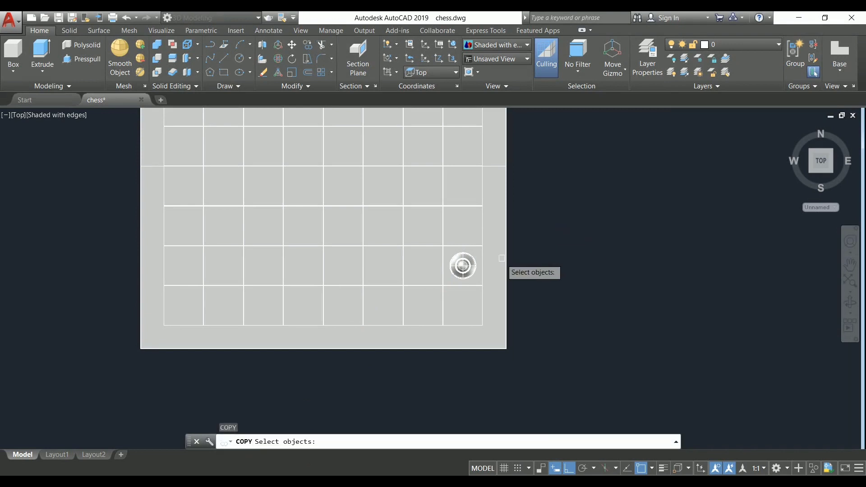
left_click(463, 266)
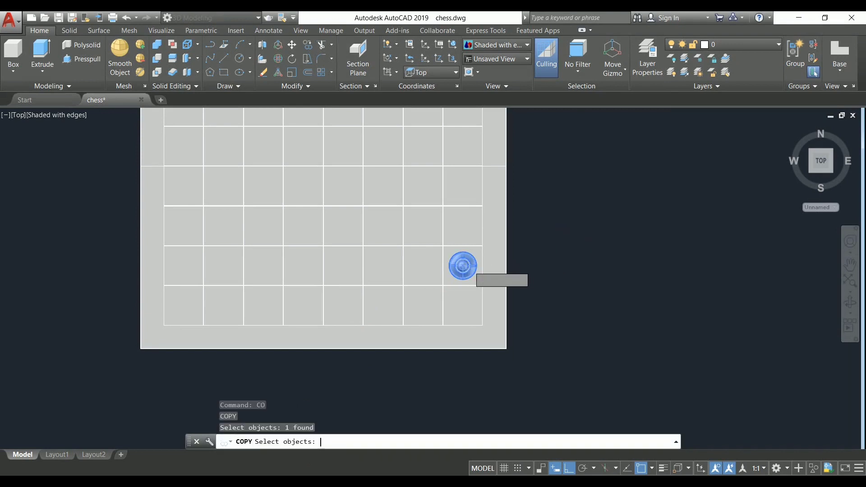
key("Return")
scroll(461, 266, "up", 2)
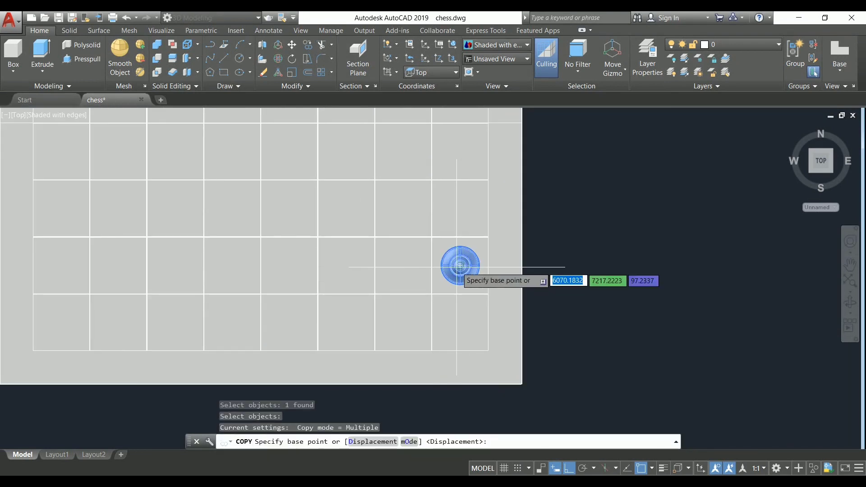
left_click(460, 266)
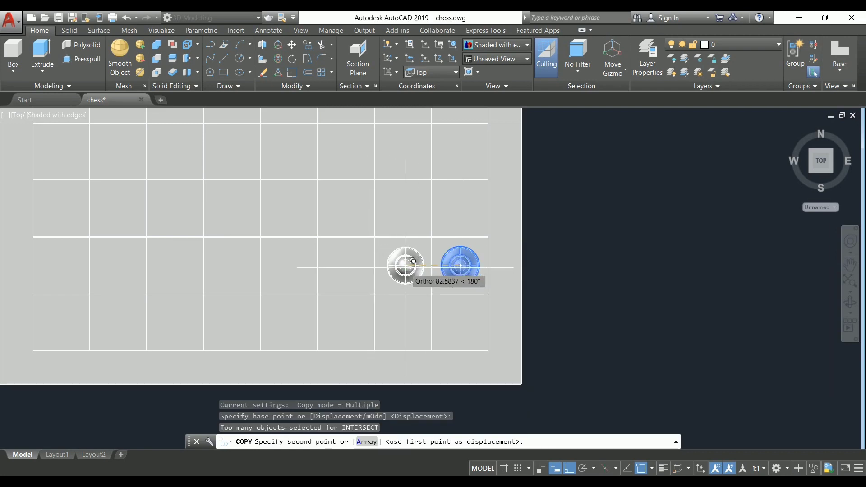
- Place pawn copies on each square to the left until the row of eight is full
left_click(405, 268)
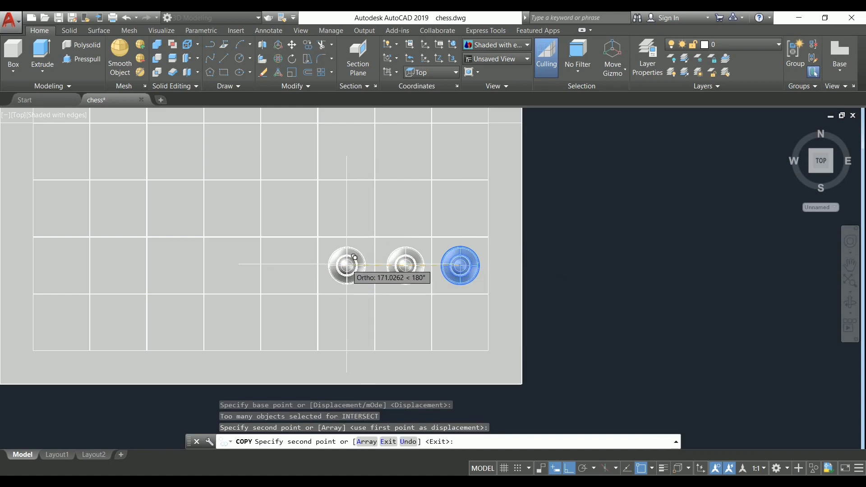
left_click(346, 266)
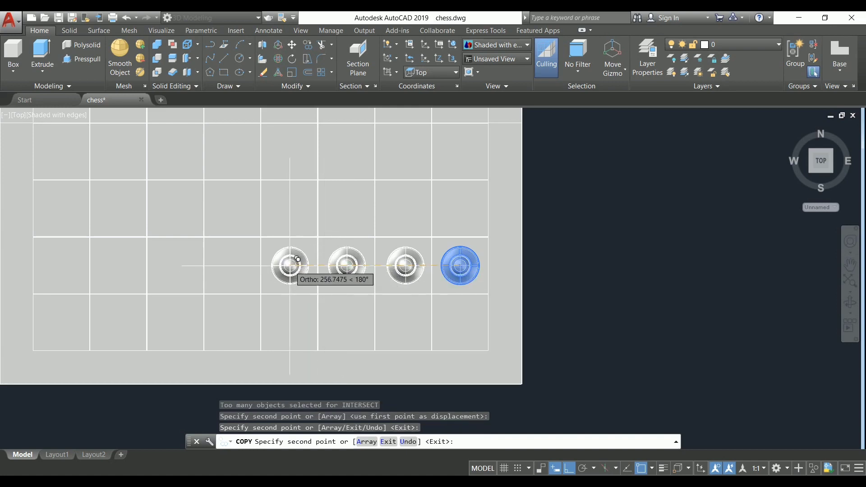
left_click(298, 259)
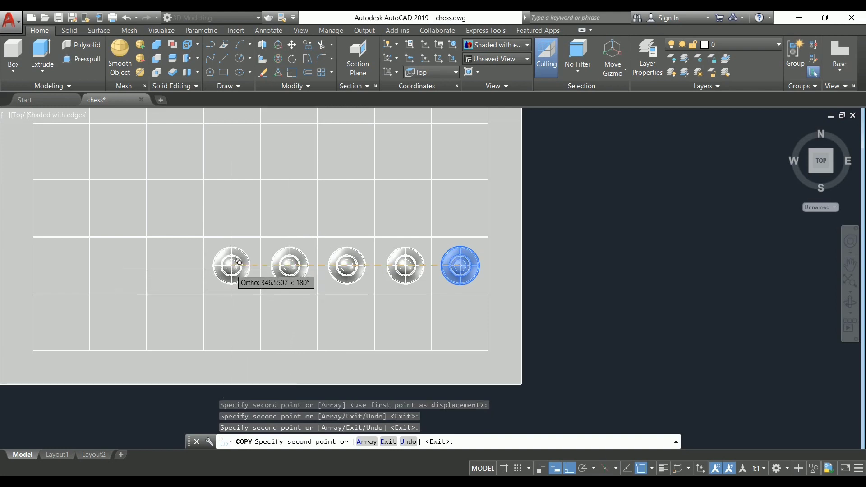
left_click(233, 265)
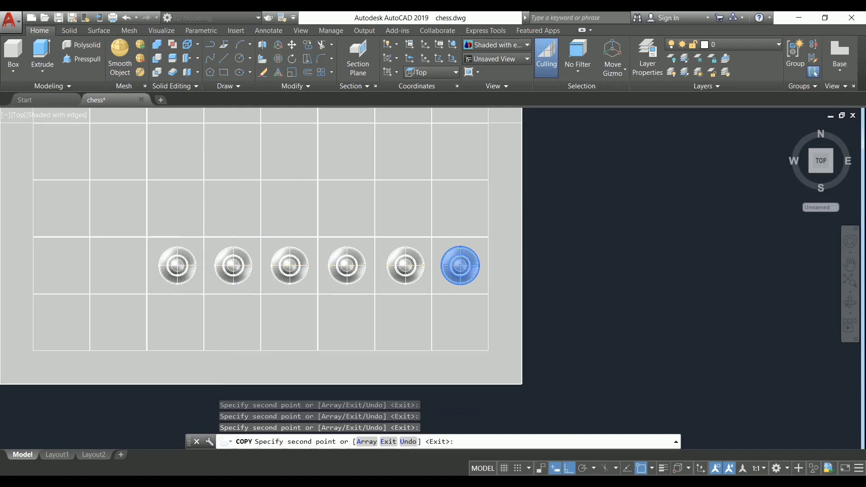
left_click(177, 266)
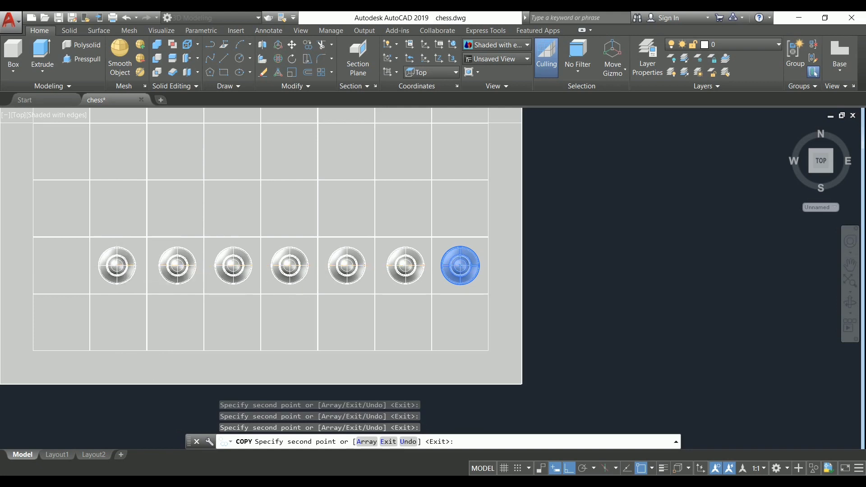
left_click(117, 265)
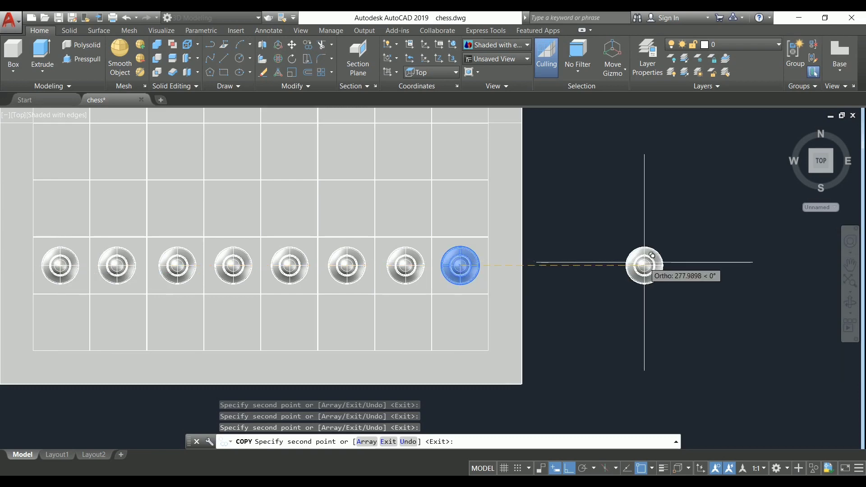
key("Escape")
mouse_move(613, 285)
middle_mouse_down("shift")
mouse_move(627, 197)
mouse_move(582, 271)
mouse_move(601, 322)
middle_mouse_up("shift")
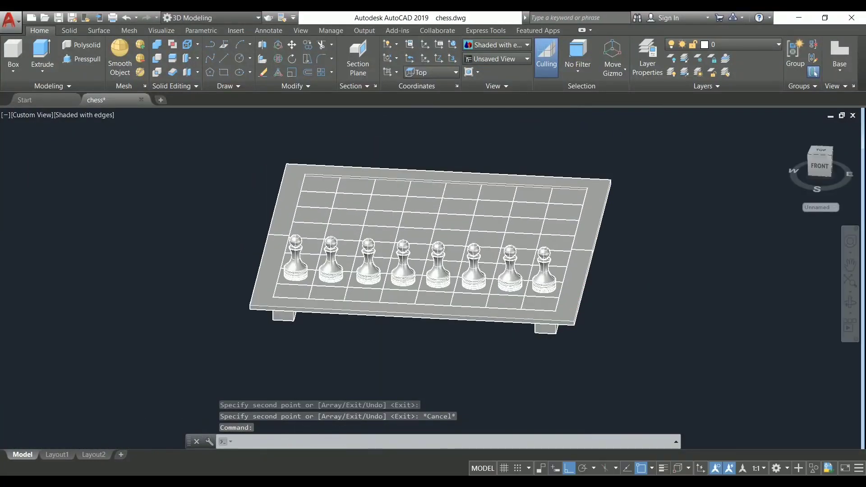
- Switch the viewport to the Top preset view and zoom in on the pawn row
left_click(29, 118)
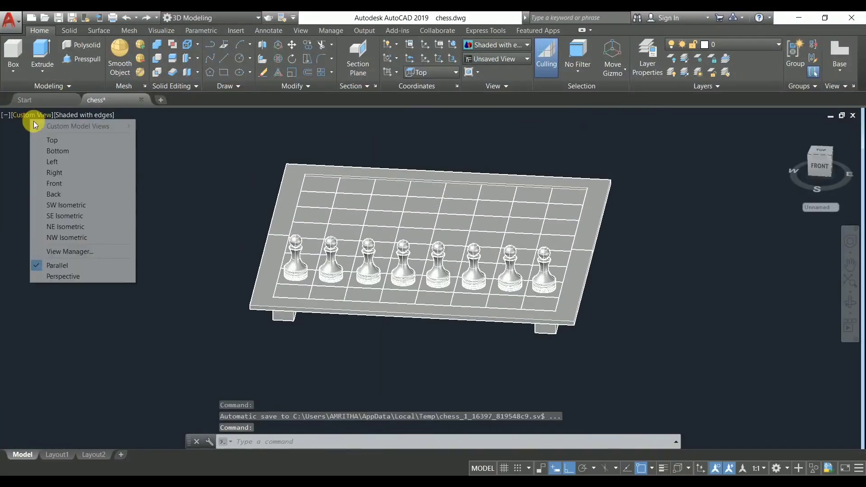
left_click(53, 141)
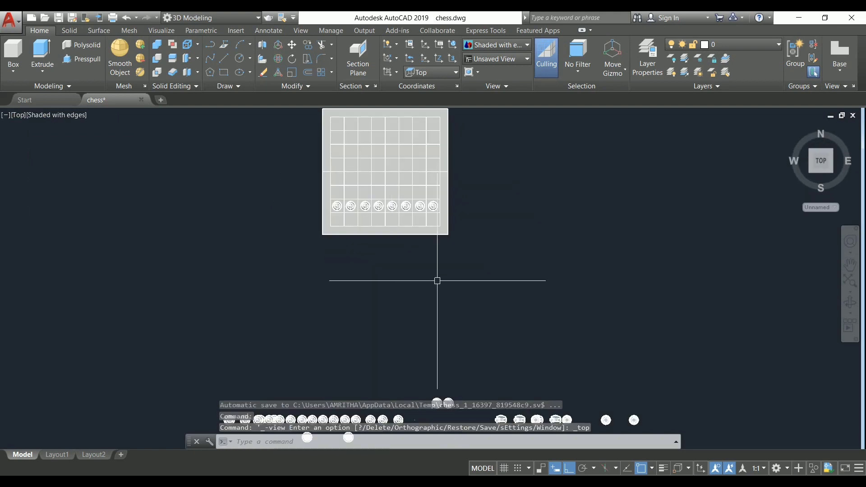
scroll(361, 312, "up", 3)
scroll(346, 287, "up", 2)
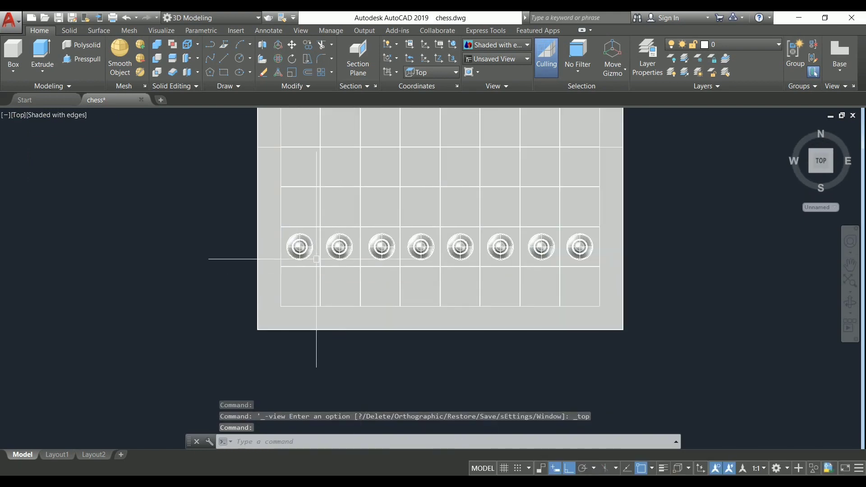
- Add each pawn in the row to the selection, then zoom out to show the whole board
left_click(339, 247)
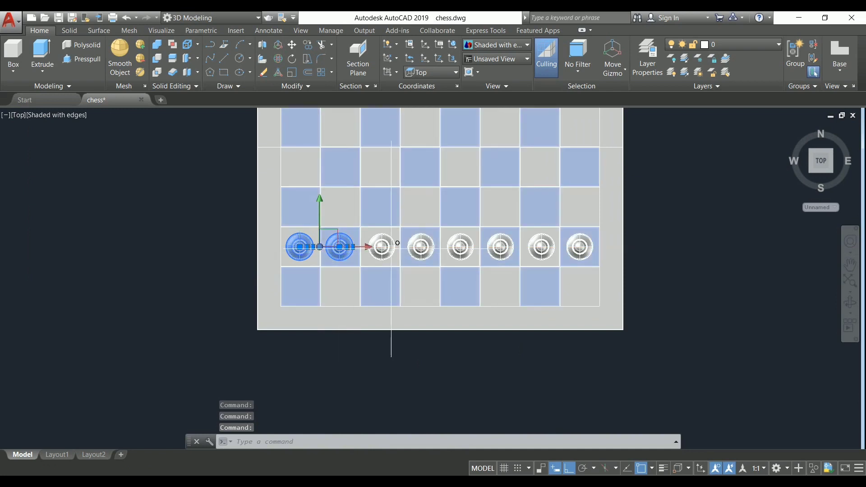
left_click(382, 247)
left_click(422, 246)
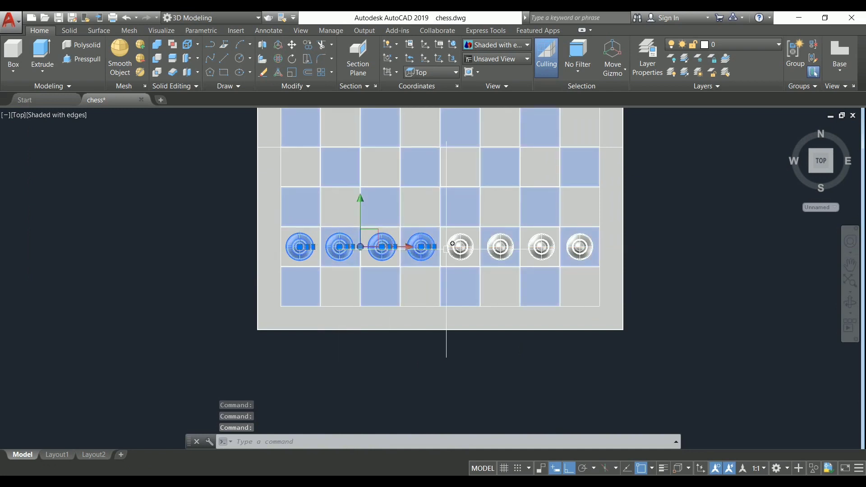
left_click(460, 247)
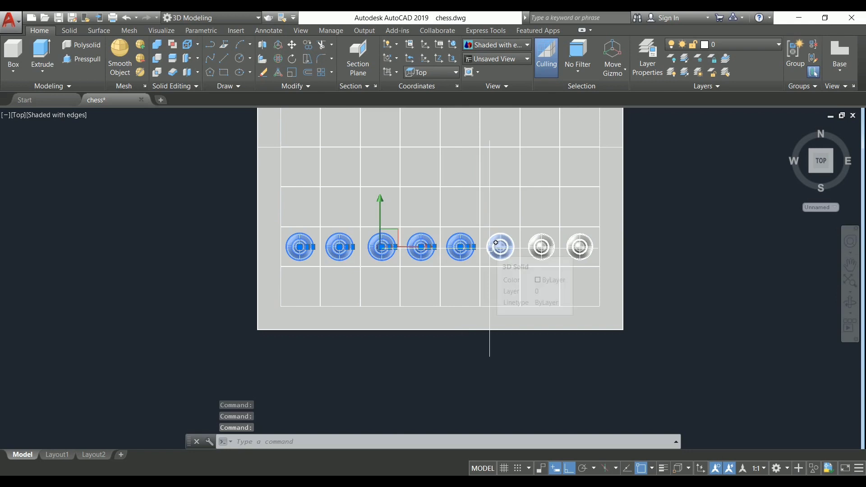
left_click(496, 243)
left_click(541, 246)
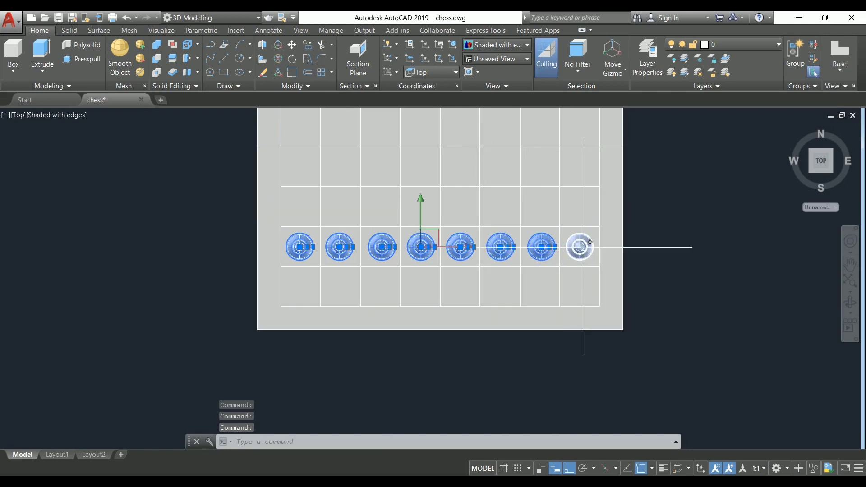
middle_click_drag(661, 230, 640, 351)
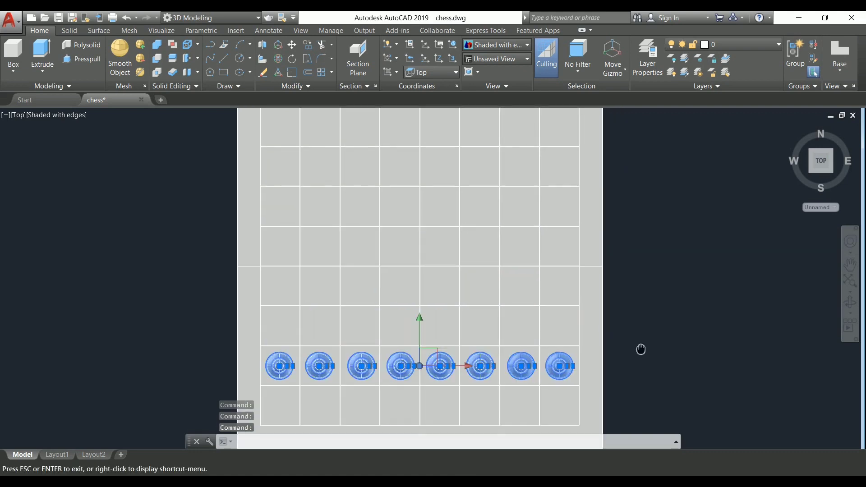
scroll(640, 350, "down", 2)
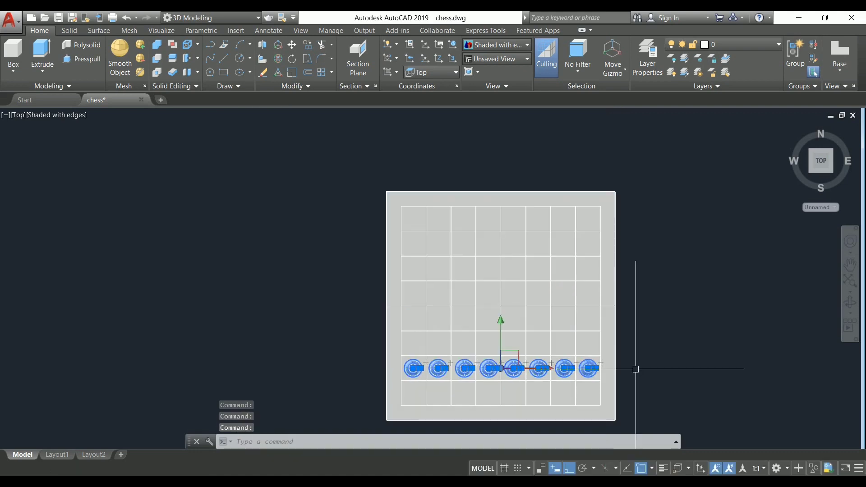
type("MI")
- Start mirroring the selected pawns and pick the mirror line's first point on the board's centre line
key("Return")
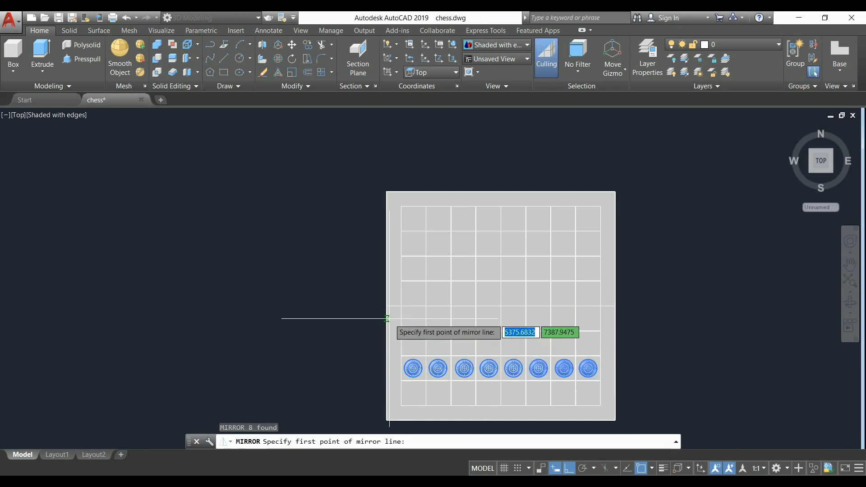
scroll(397, 312, "up", 2)
scroll(408, 310, "up", 2)
scroll(410, 300, "up", 2)
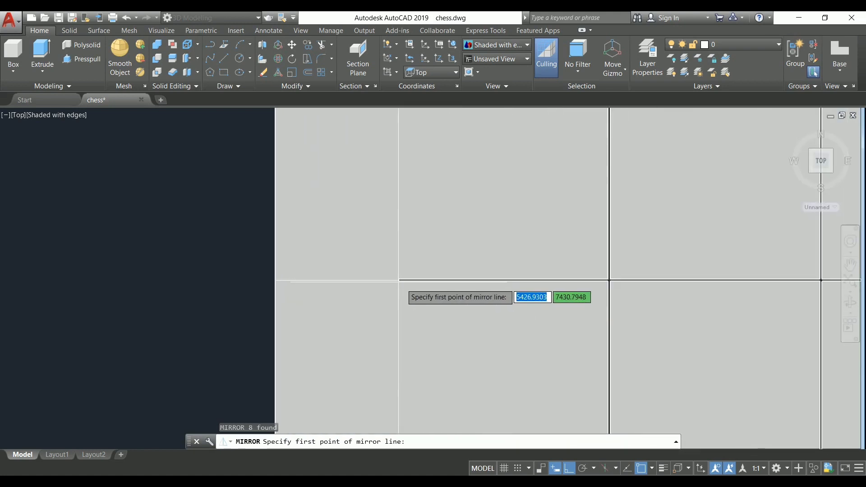
scroll(424, 285, "up", 2)
scroll(426, 289, "up", 3)
scroll(428, 293, "up", 2)
scroll(451, 294, "up", 2)
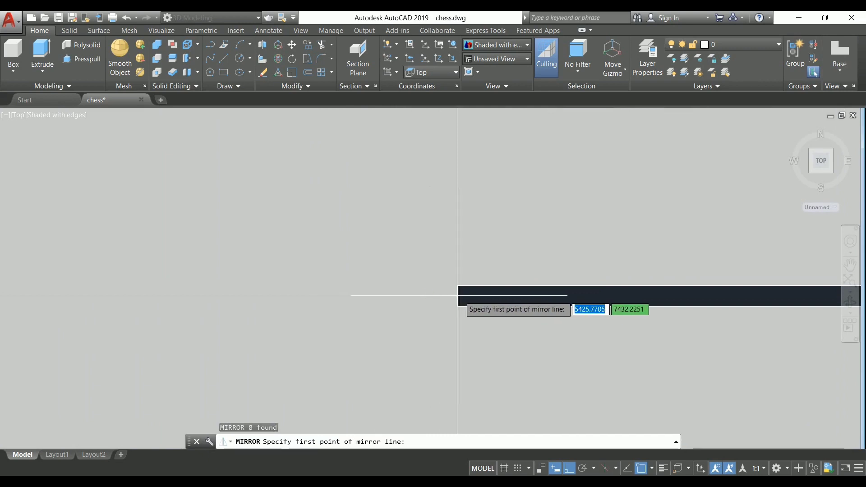
left_click(457, 296)
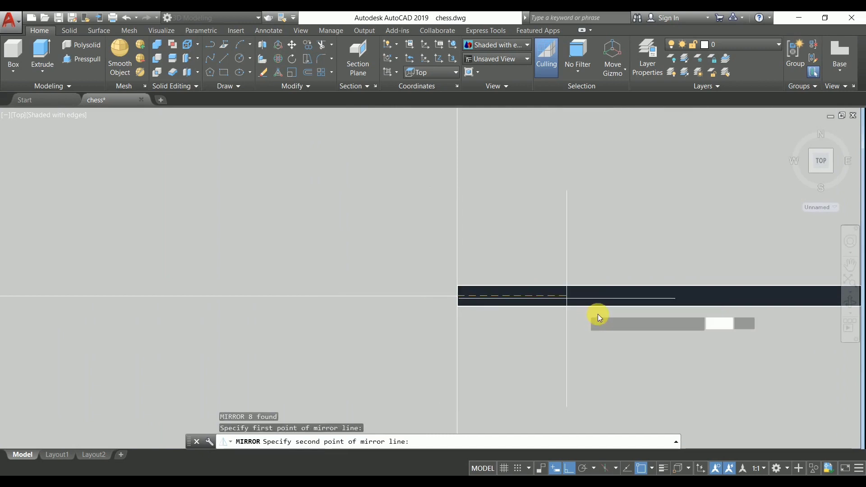
- Pick the mirror line's second point across the board and keep the original pawns
scroll(597, 312, "down", 2)
scroll(584, 292, "down", 3)
scroll(591, 275, "down", 3)
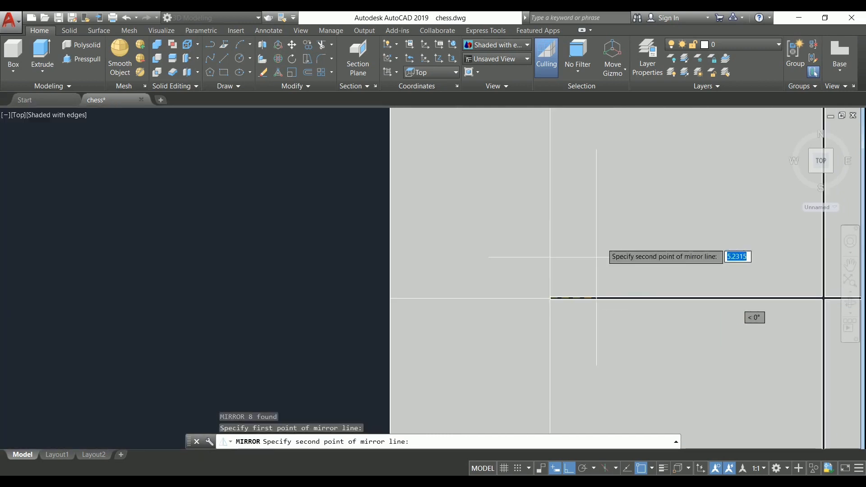
scroll(596, 257, "down", 3)
middle_click_drag(596, 252, 106, 294)
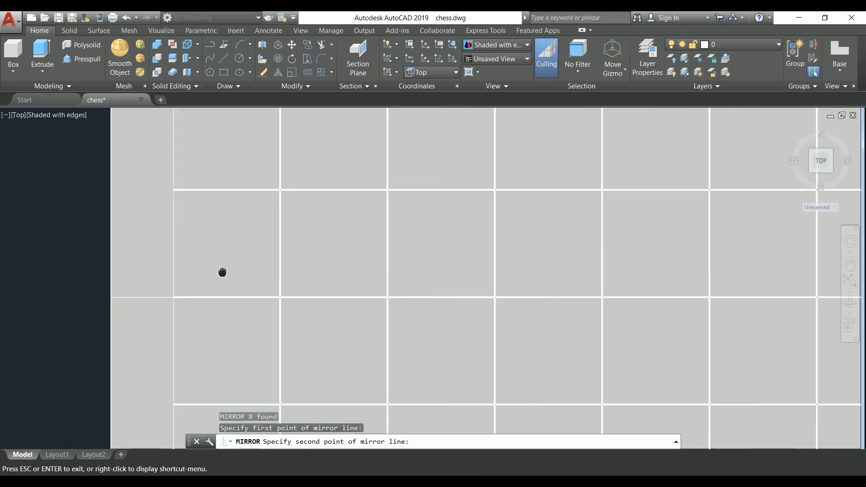
scroll(618, 302, "down", 2)
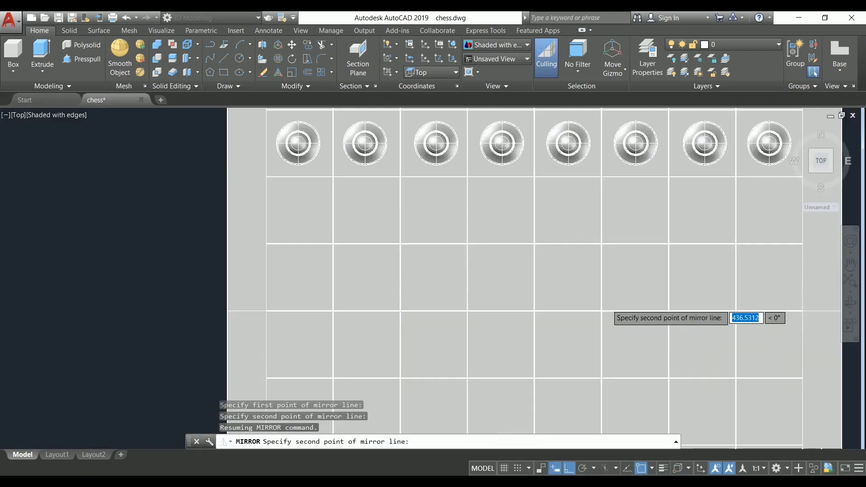
scroll(616, 310, "down", 3)
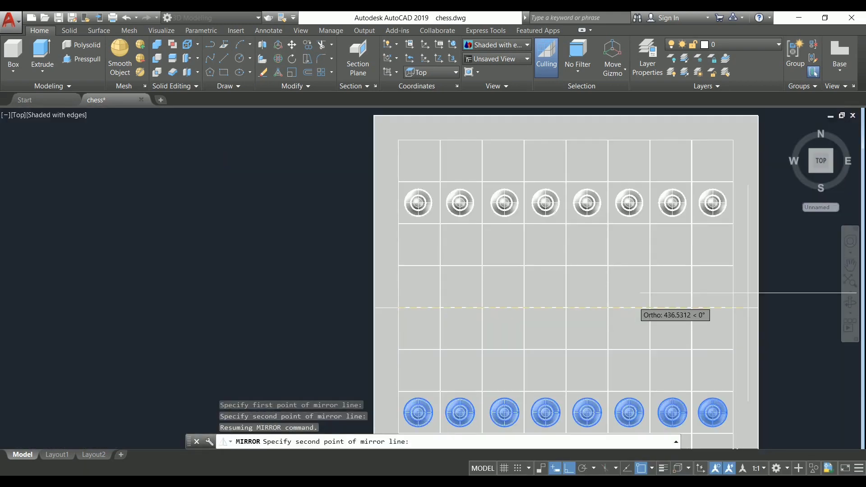
middle_click_drag(747, 295, 492, 315)
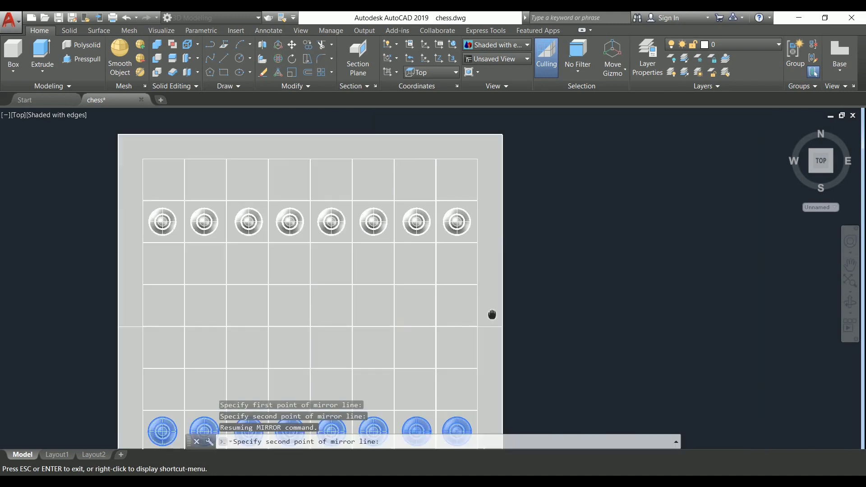
left_click(543, 330)
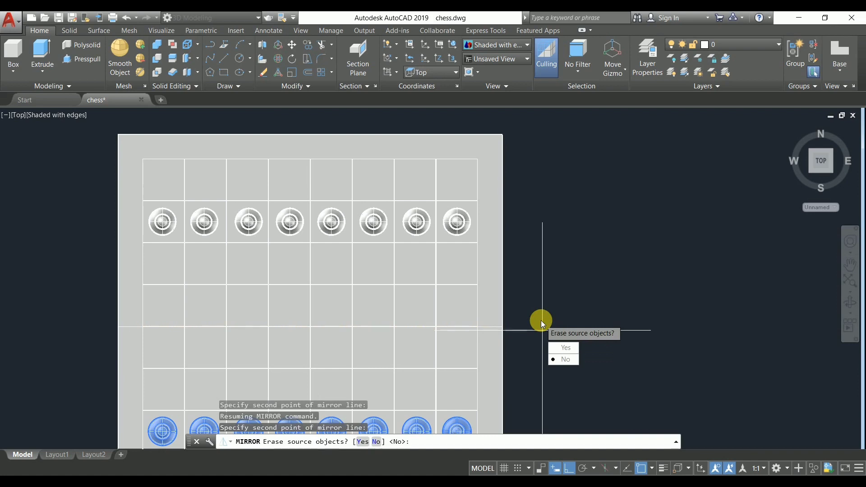
key("Return")
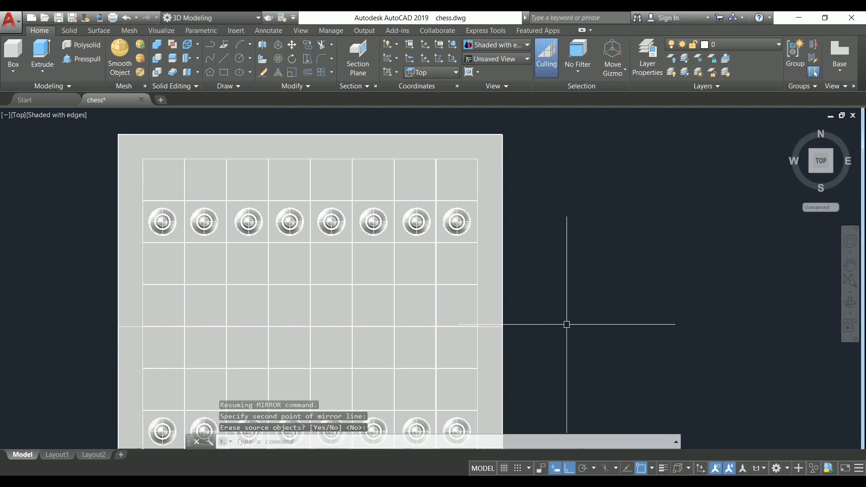
- Orbit the board into 3D and pan to reveal the spare pieces lying below it
scroll(577, 367, "down", 3)
scroll(568, 364, "up", 2)
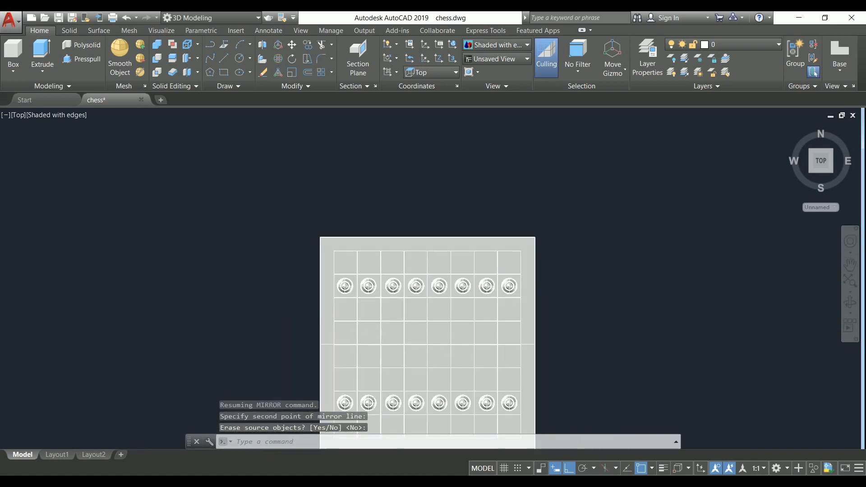
scroll(559, 361, "up", 2)
mouse_move(559, 361)
middle_mouse_down("shift")
mouse_move(541, 344)
mouse_move(536, 303)
mouse_move(547, 269)
mouse_move(625, 265)
mouse_move(632, 296)
mouse_move(521, 281)
middle_mouse_up("shift")
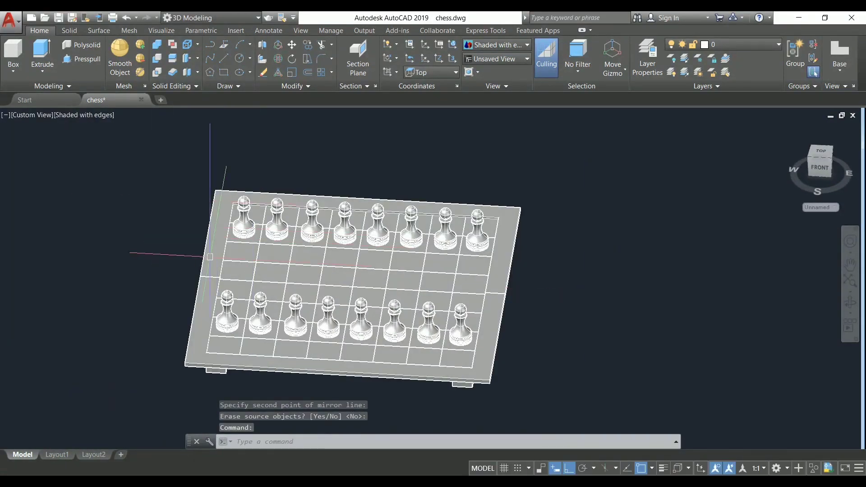
scroll(153, 358, "down", 2)
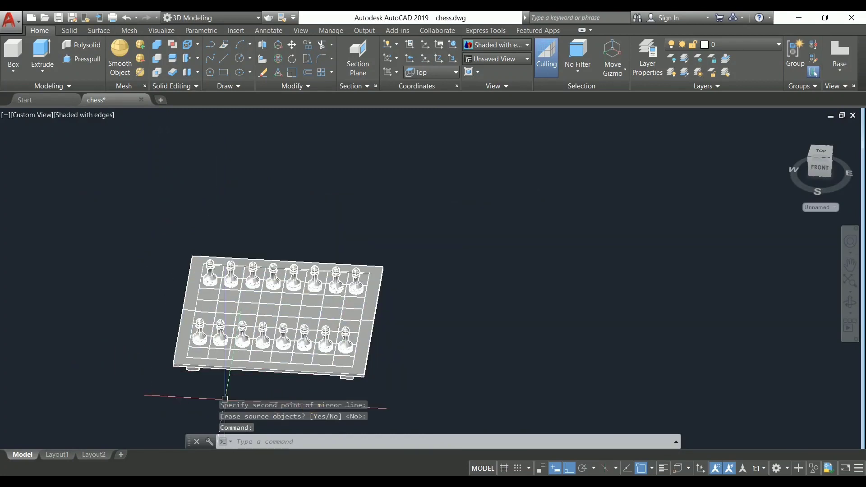
middle_click_drag(432, 372, 408, 254)
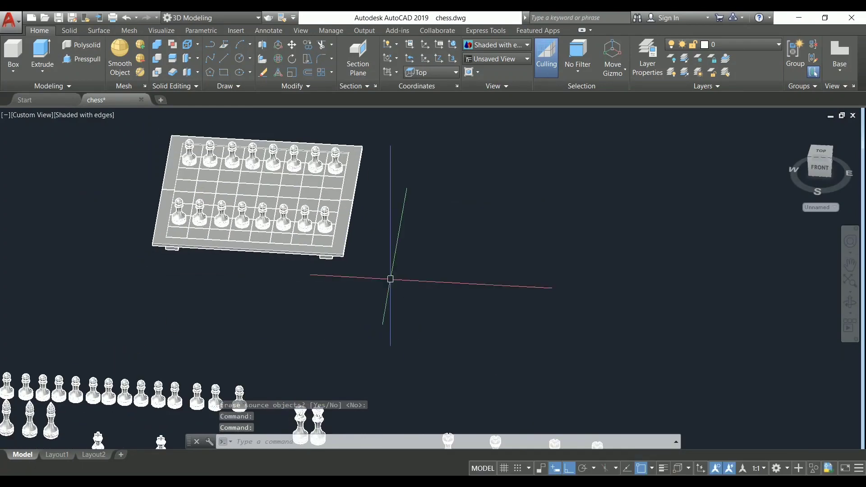
scroll(383, 320, "up", 2)
scroll(384, 321, "down", 2)
scroll(352, 411, "down", 1)
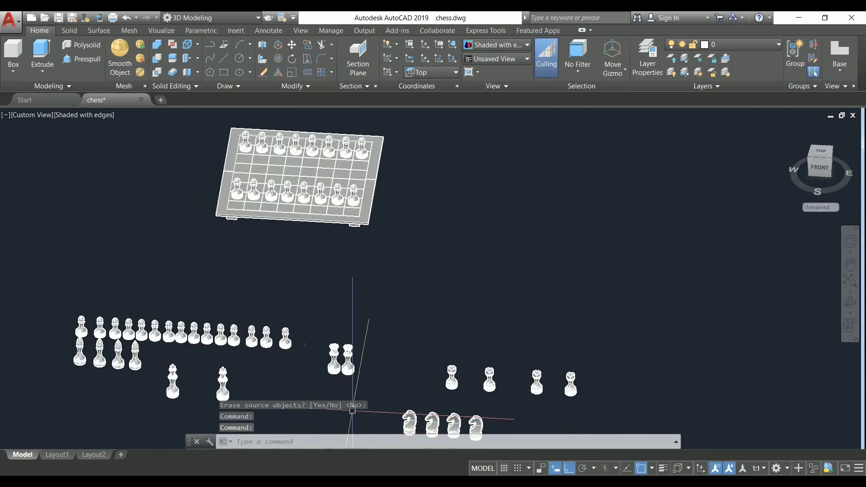
scroll(412, 385, "up", 1)
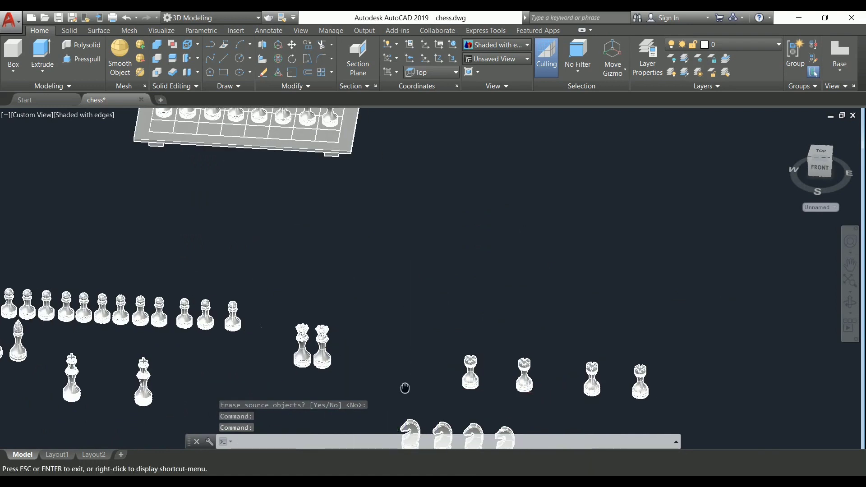
middle_click_drag(406, 387, 386, 393)
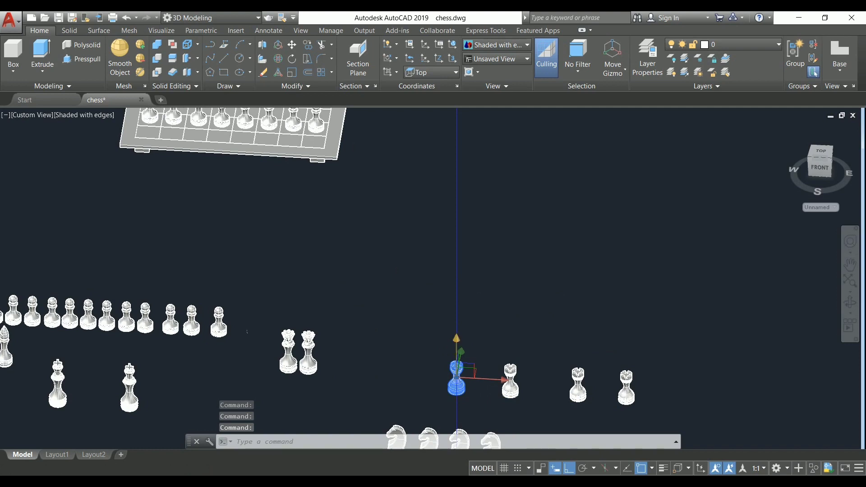
- Start a free MOVE of a spare rook from its base point, with Ortho off
left_click(485, 380)
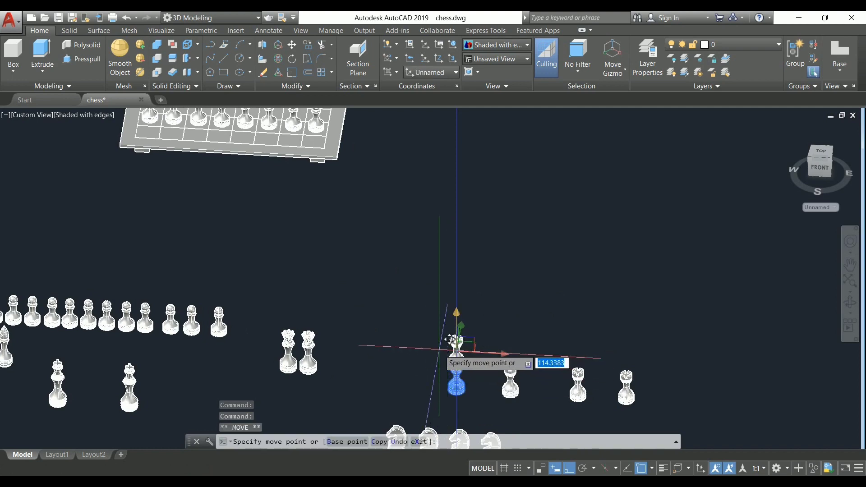
key("Escape")
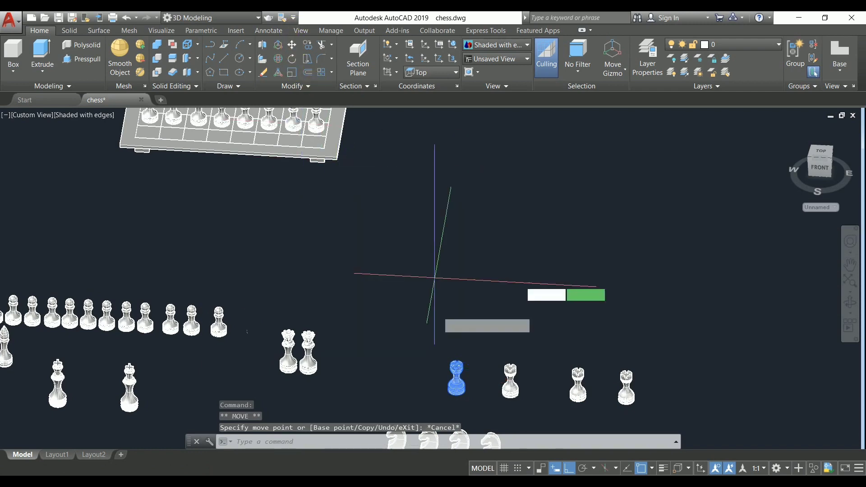
type("m")
key("Return")
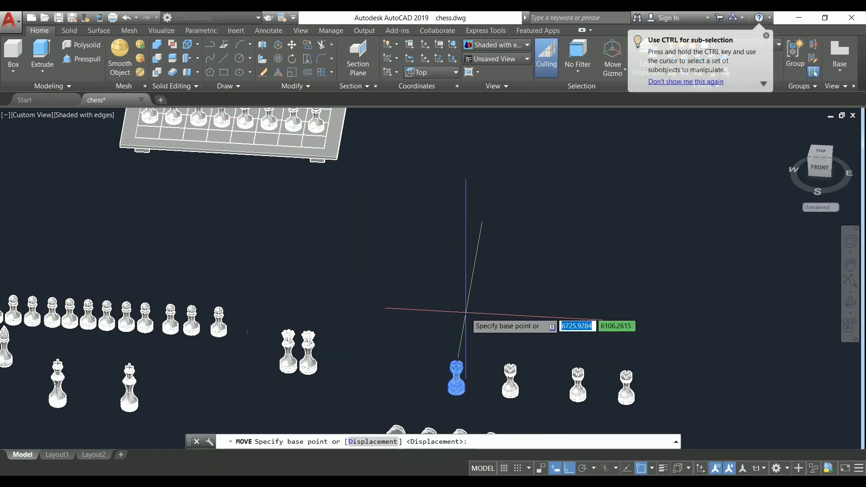
left_click(465, 312)
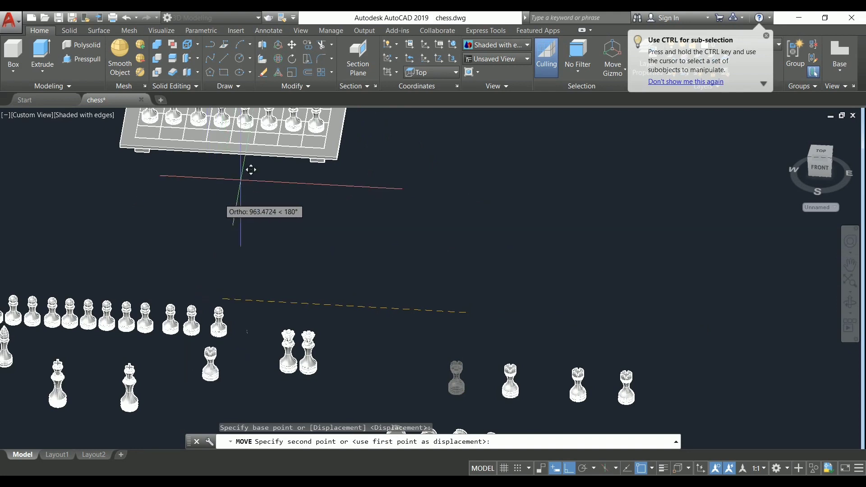
left_click(571, 469)
left_click(298, 207)
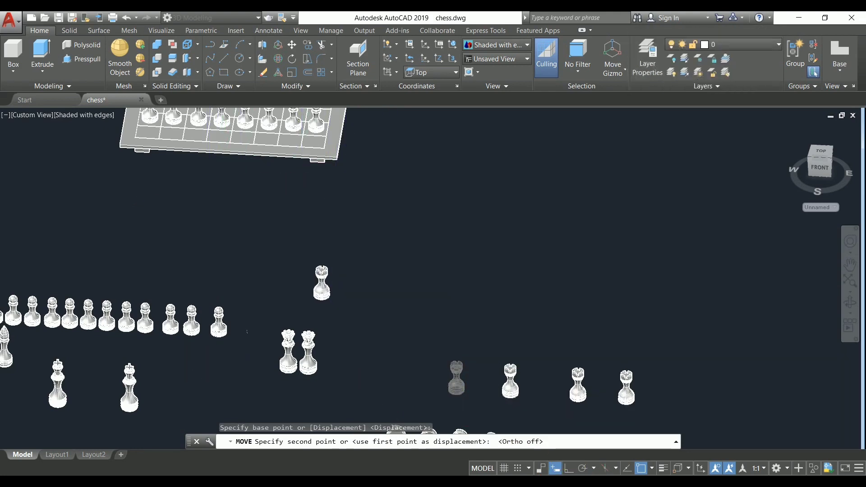
middle_click_drag(334, 199, 389, 356)
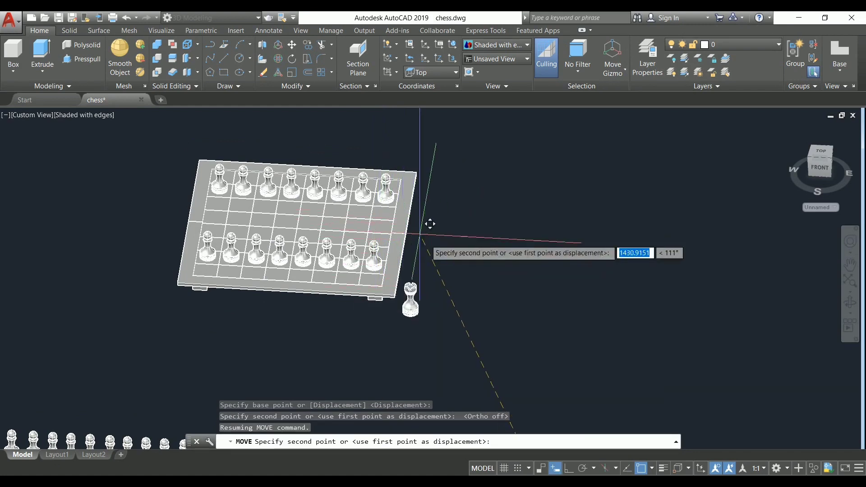
- Finish the previous move and raise the rook vertically using the gizmo's Z axis
left_click(435, 264)
left_click(428, 358)
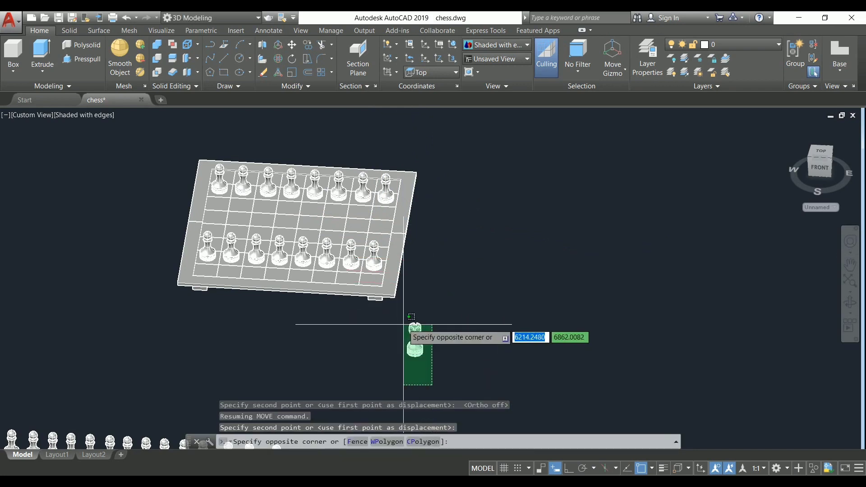
left_click(400, 314)
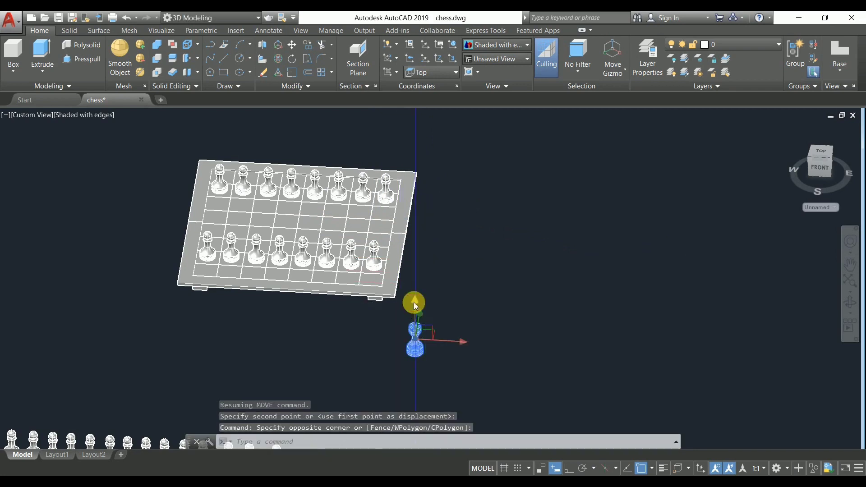
left_click(415, 305)
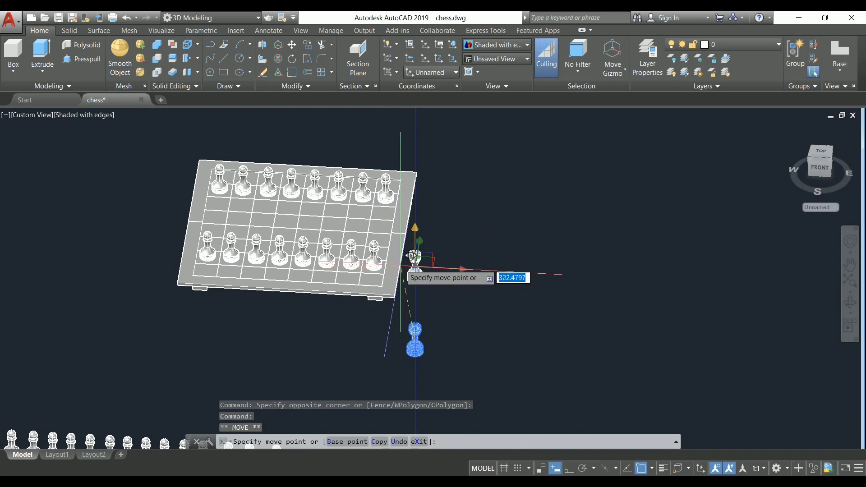
left_click(413, 256)
key("Escape")
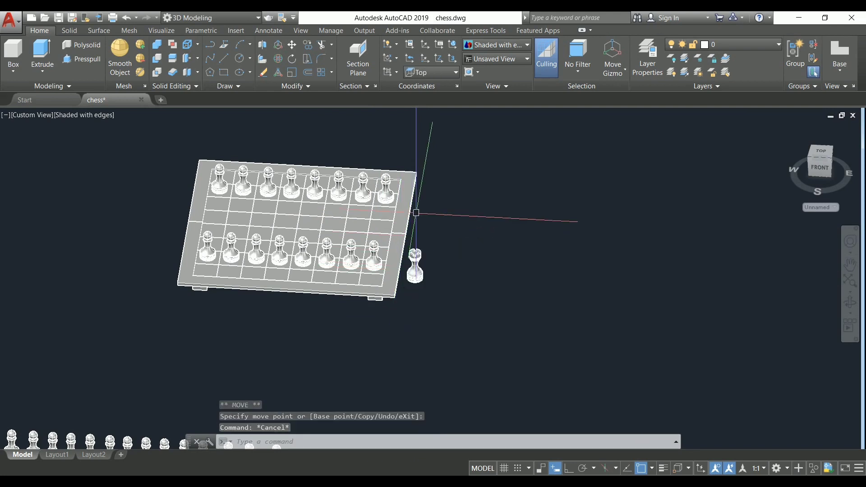
- Move the rook onto the board beside the rightmost pawn of the front row
left_click(414, 268)
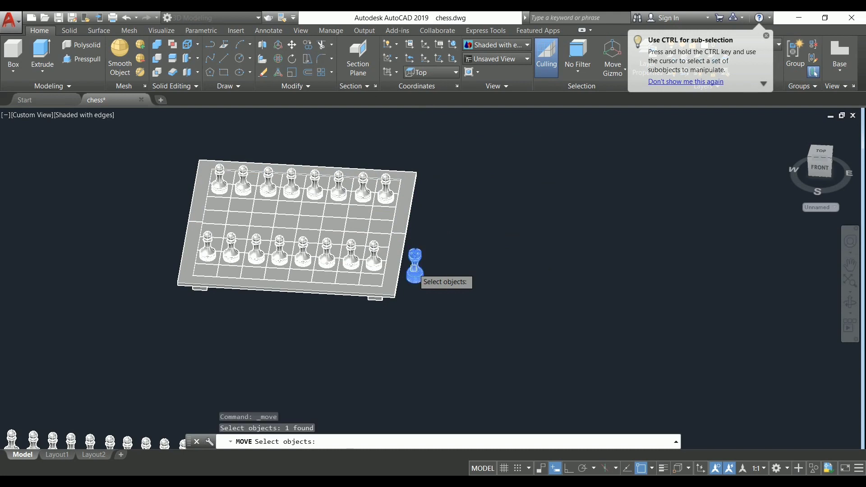
key("Return")
left_click(453, 239)
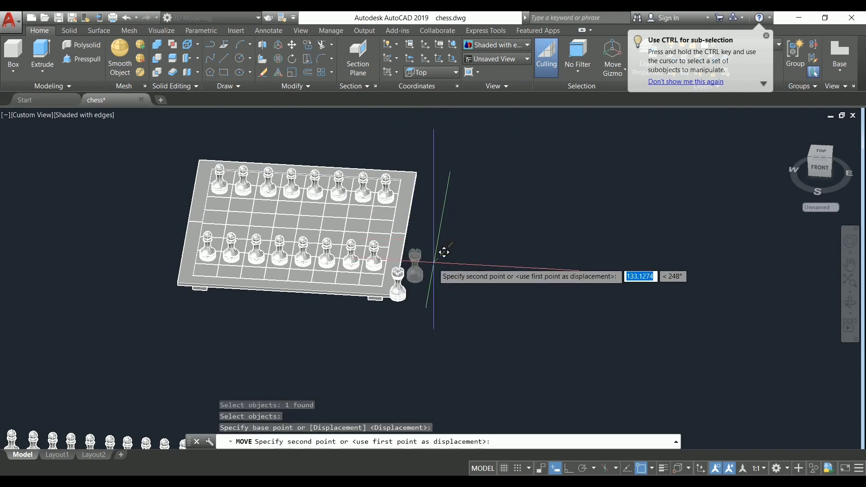
left_click(421, 235)
scroll(381, 272, "up", 3)
scroll(381, 273, "up", 5)
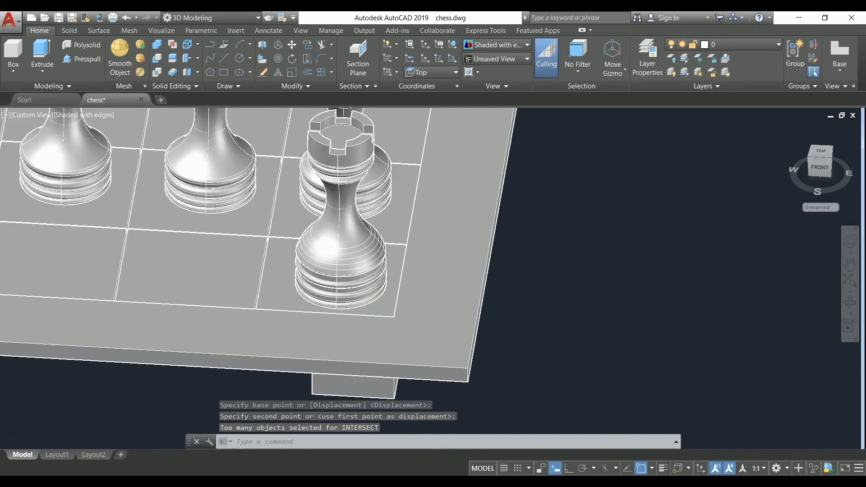
scroll(388, 288, "up", 2)
scroll(379, 287, "up", 2)
scroll(377, 287, "down", 5)
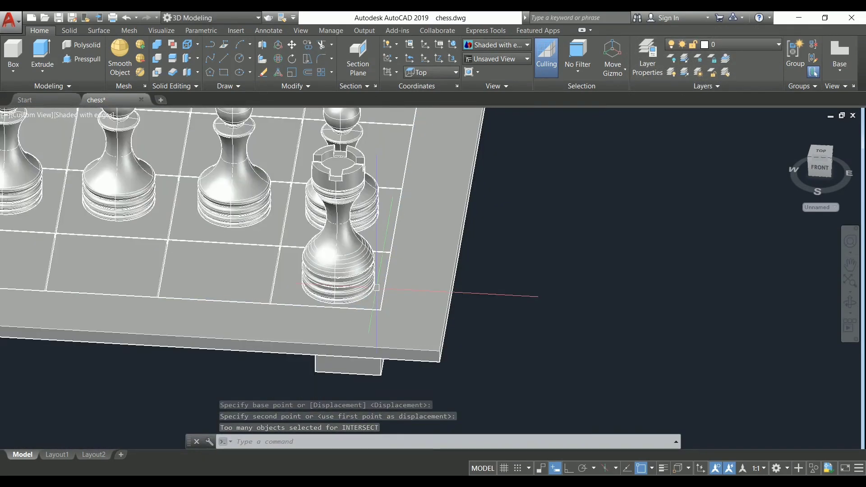
scroll(377, 287, "down", 5)
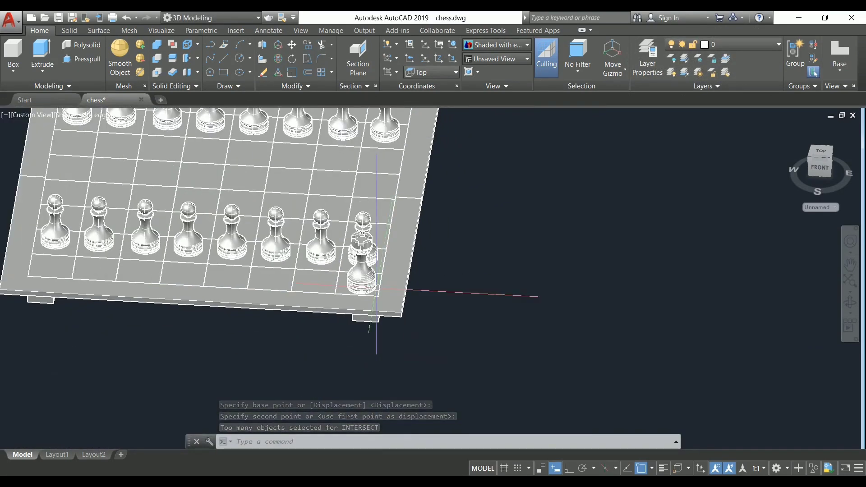
- In Top view, slide the rook along the gizmo's Y axis onto the corner square
left_click(35, 113)
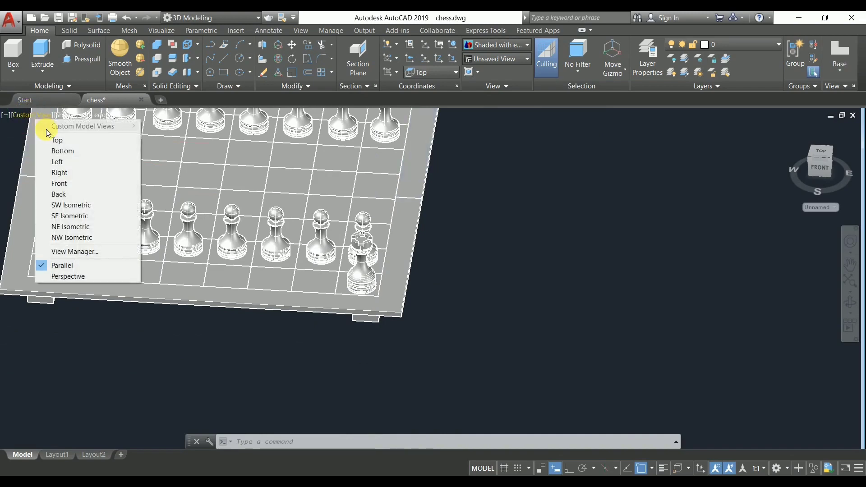
left_click(55, 140)
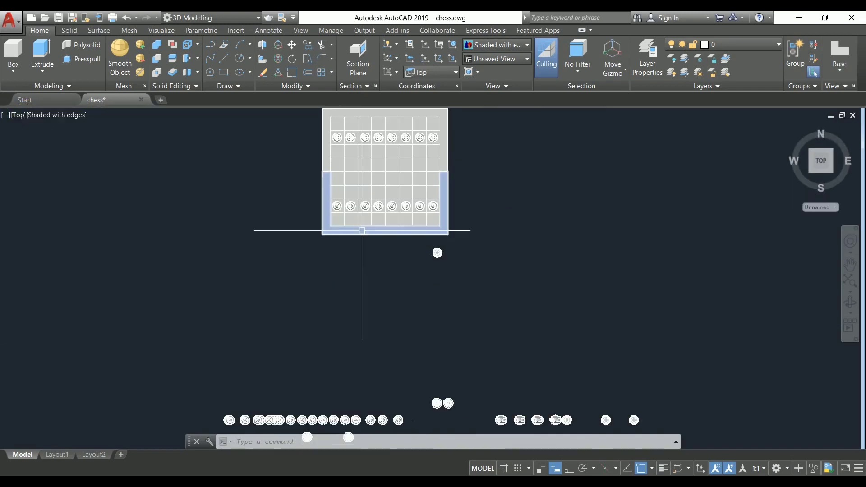
scroll(428, 254, "up", 3)
middle_click_drag(481, 270, 483, 329)
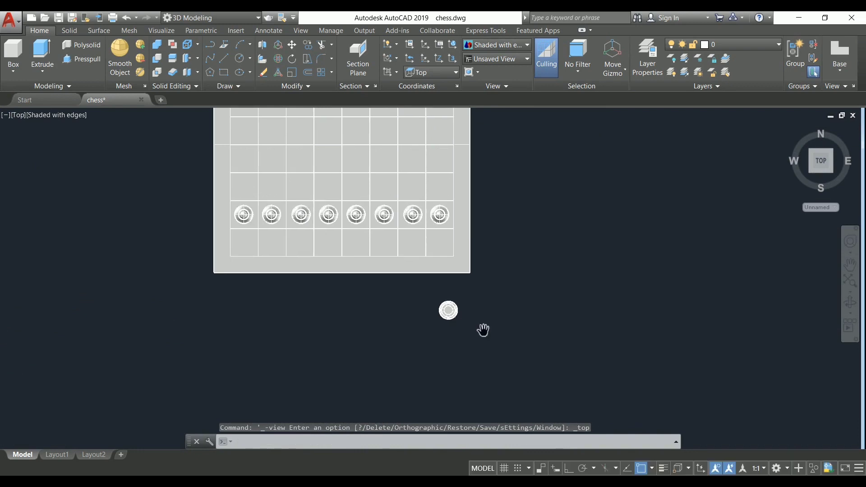
left_click(474, 337)
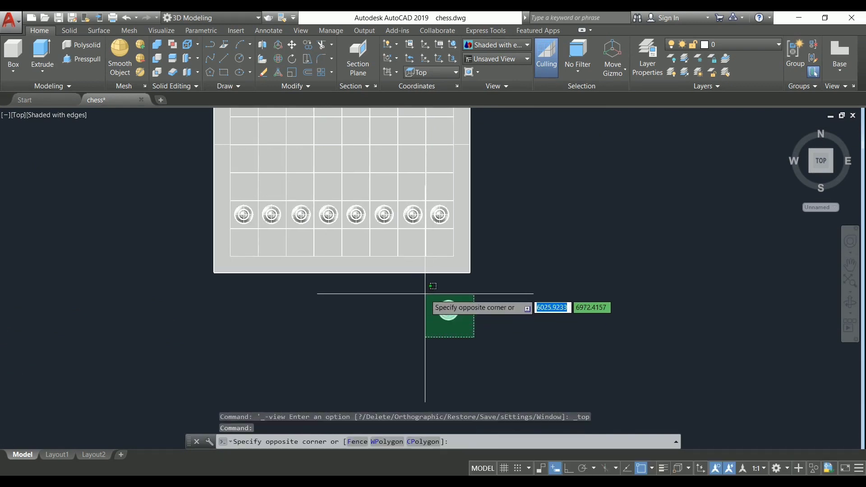
left_click(432, 299)
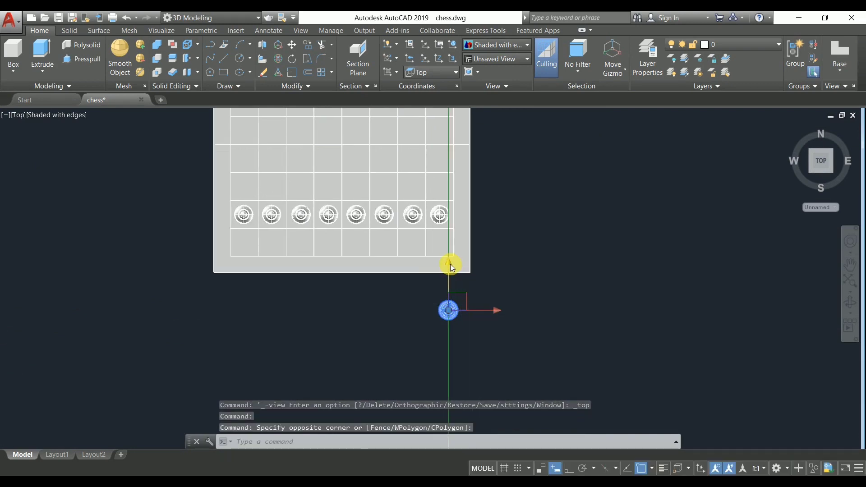
left_click(449, 280)
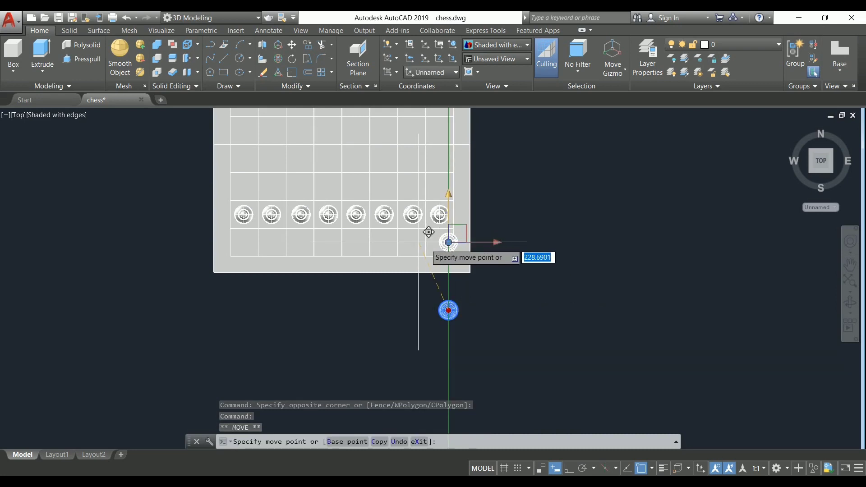
left_click(449, 244)
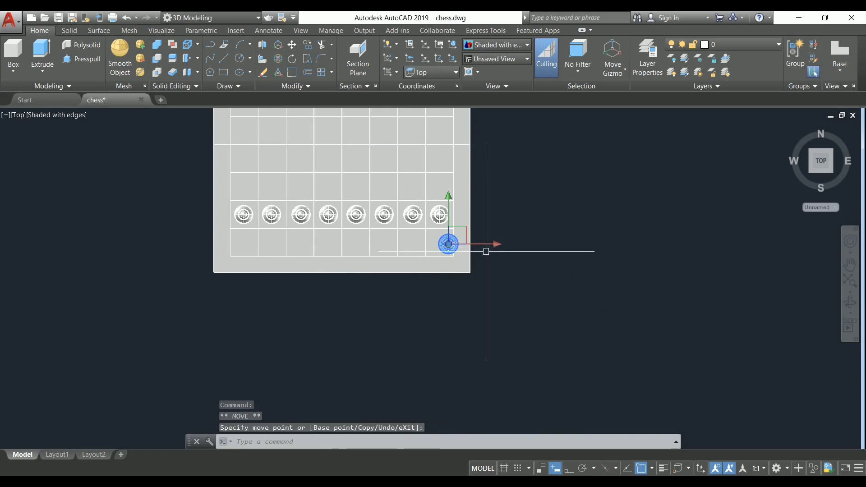
left_click(449, 244)
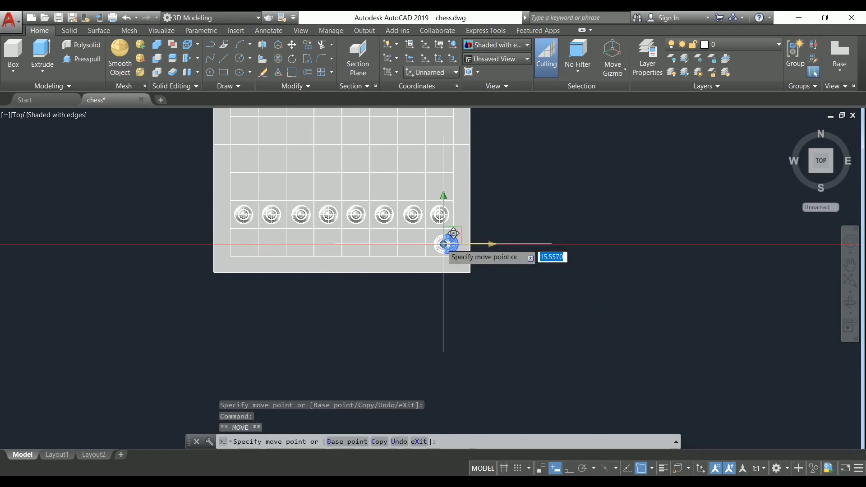
left_click(441, 244)
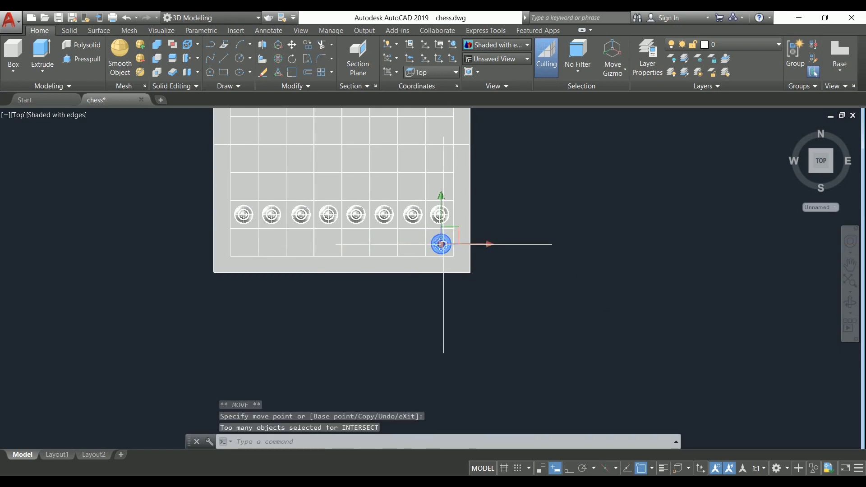
- Orbit to check the rook's placement in 3D, then return to Top view
middle_click_drag(472, 318, 474, 269, "shift")
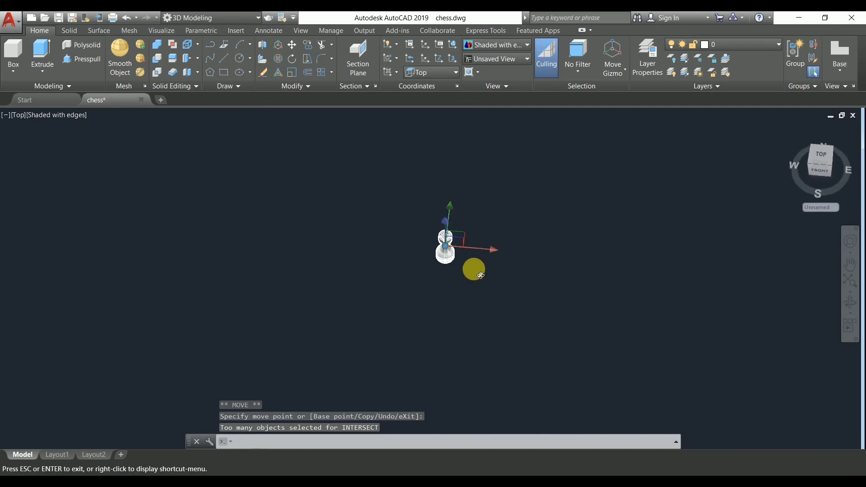
scroll(478, 271, "up", 2)
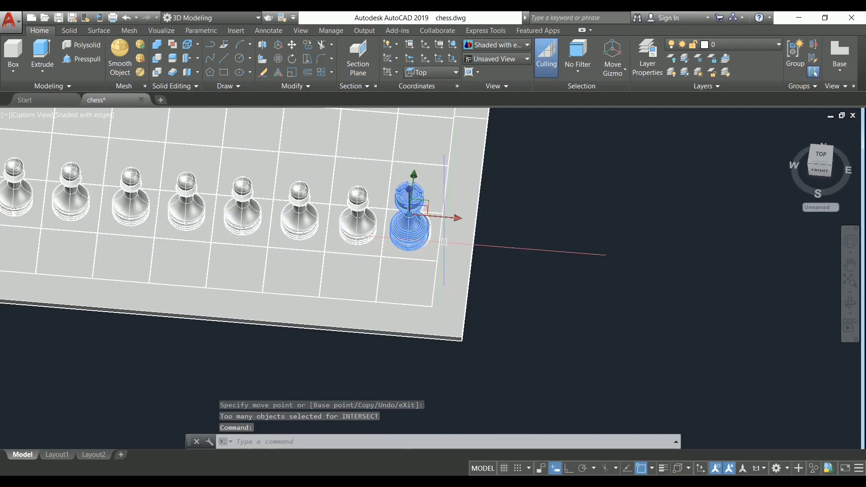
left_click(440, 242)
left_click(5, 115)
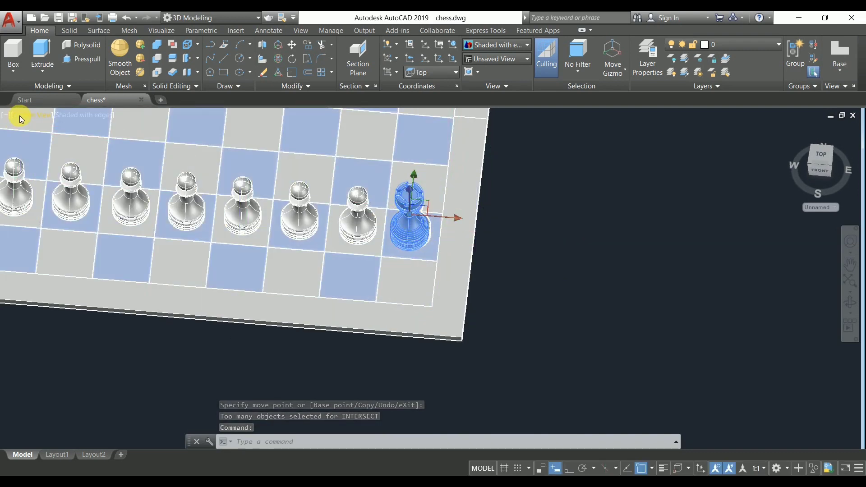
left_click(20, 116)
left_click(42, 135)
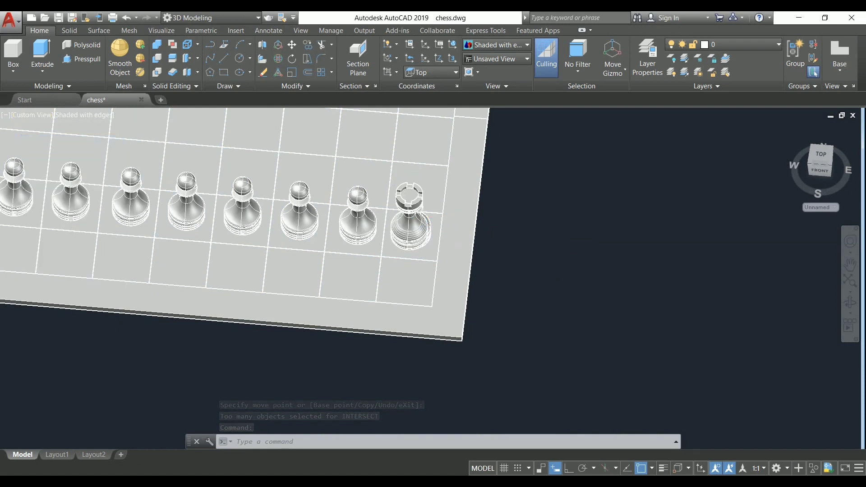
scroll(451, 219, "up", 4)
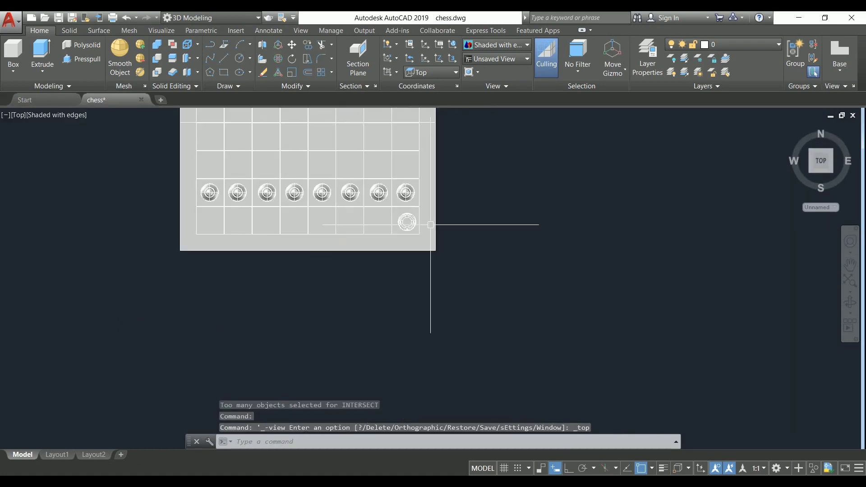